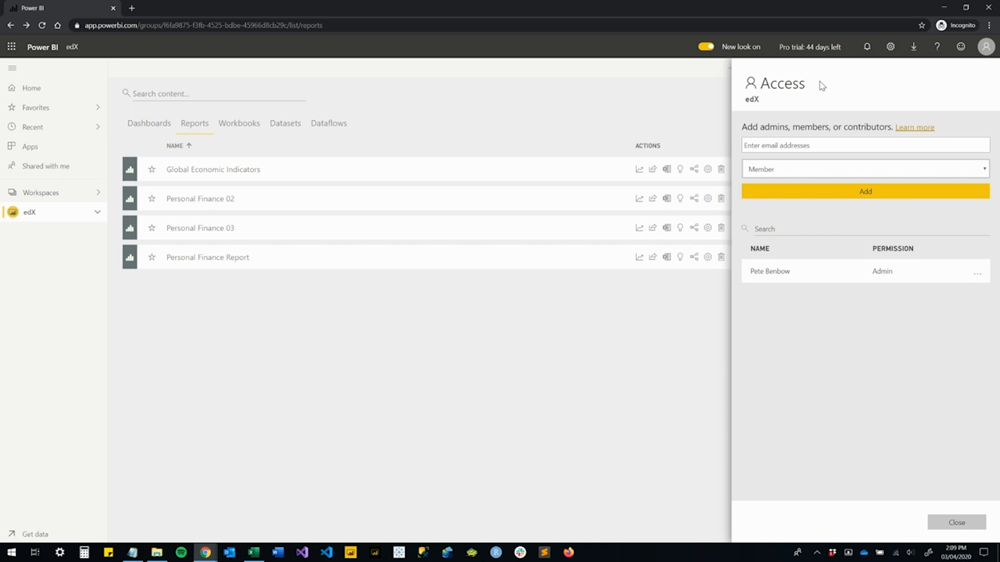
# Add the three entered colleagues to the edX workspace with the Member permission
pyautogui.click(848, 194)
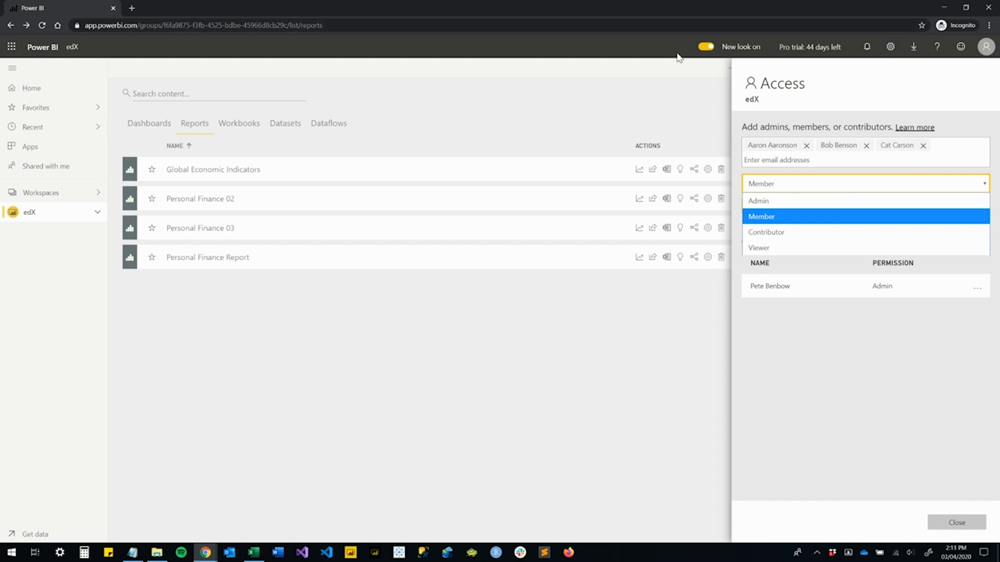
pyautogui.click(769, 214)
pyautogui.click(784, 188)
pyautogui.click(783, 188)
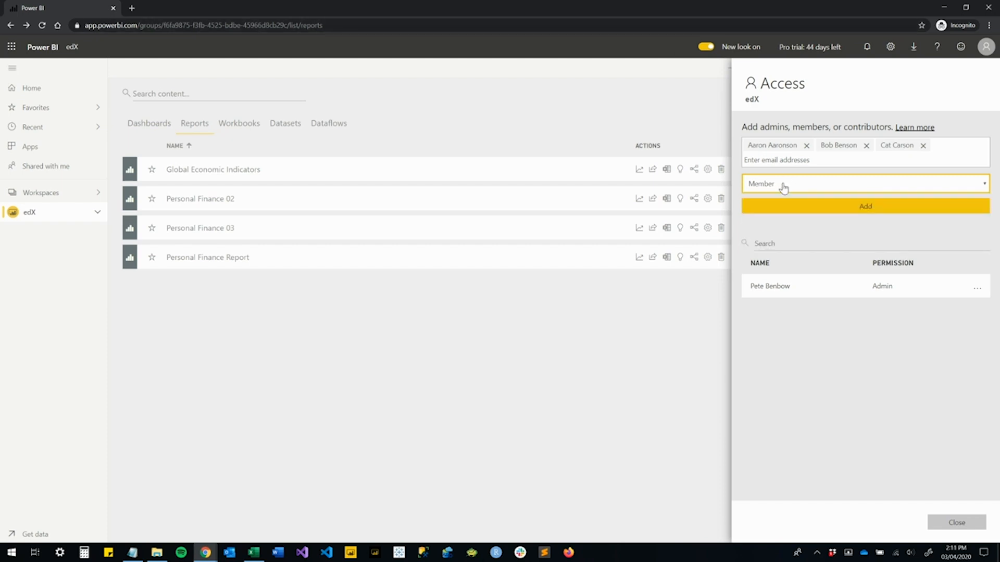
pyautogui.click(781, 212)
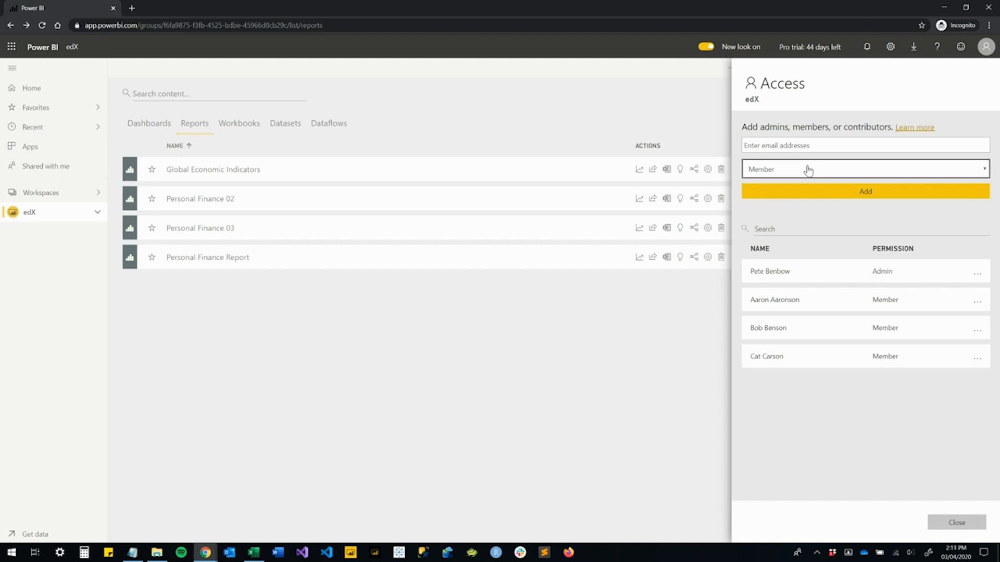
# Review the permission options available for the edX workspace's admin and close the workspace access settings
pyautogui.click(977, 276)
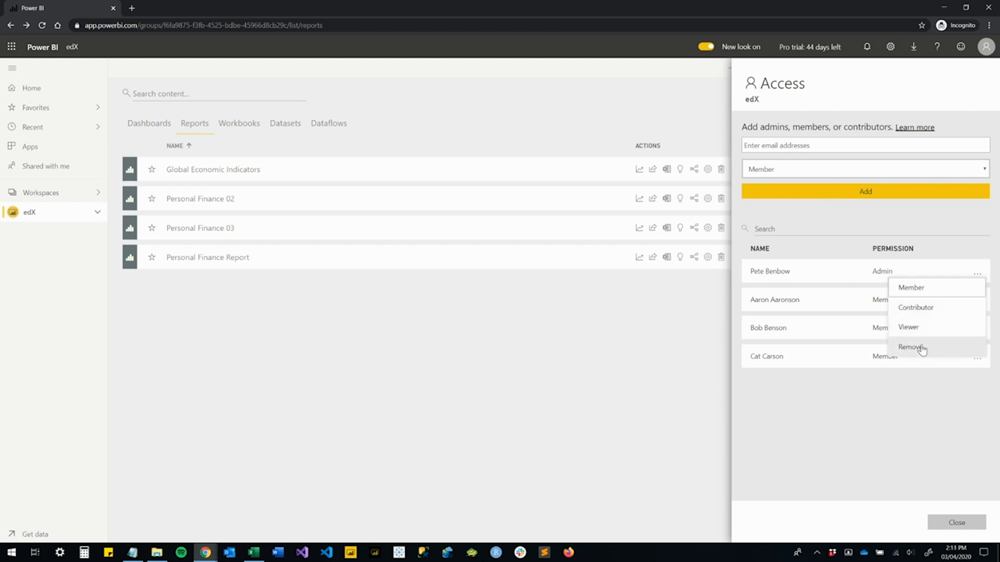
pyautogui.click(894, 417)
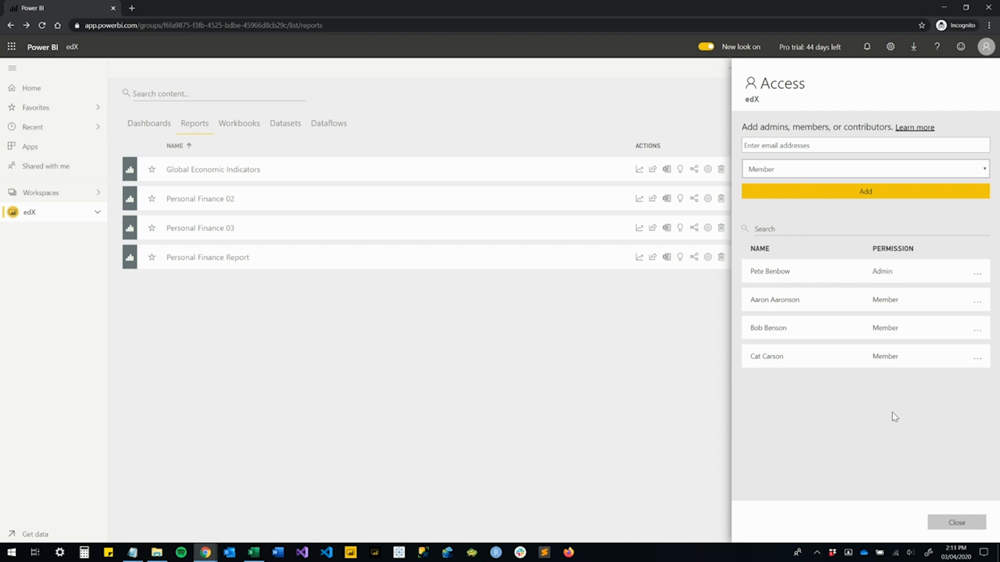
pyautogui.click(951, 525)
# Share the Global Economic Indicators report with the new recipient, including the message "Check this out!" and keeping all sharing options enabled
pyautogui.click(211, 170)
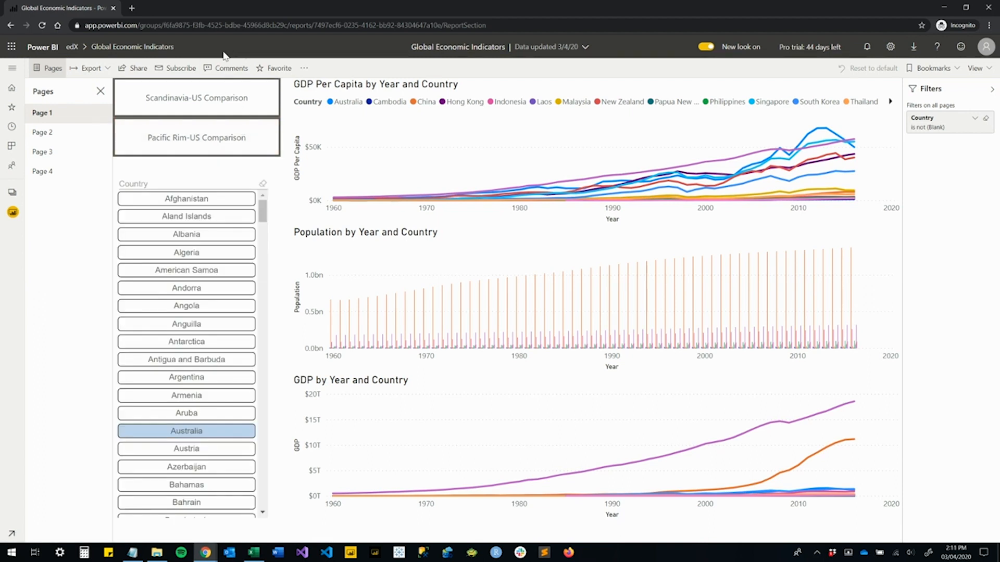
pyautogui.click(128, 77)
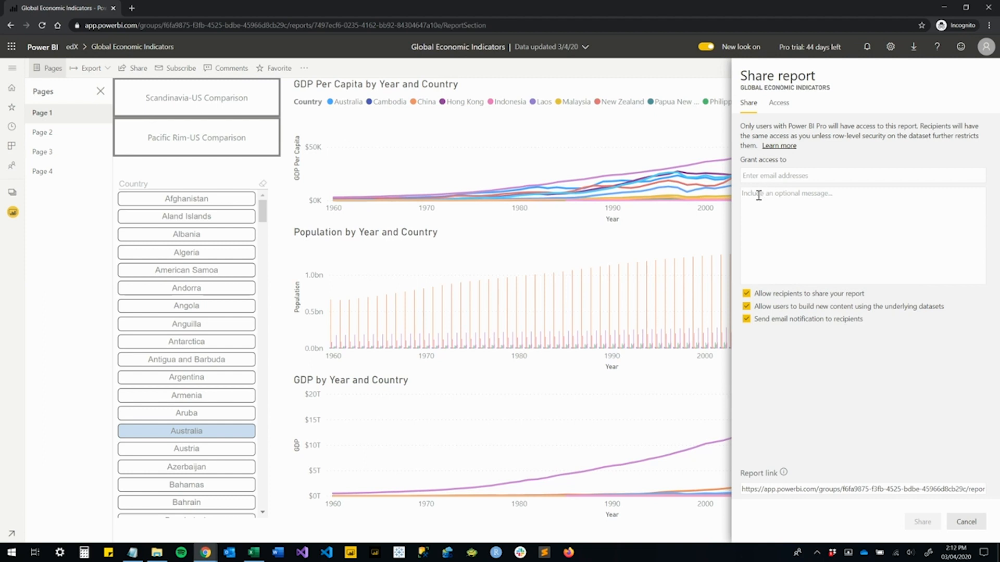
pyautogui.click(782, 176)
pyautogui.write('da')
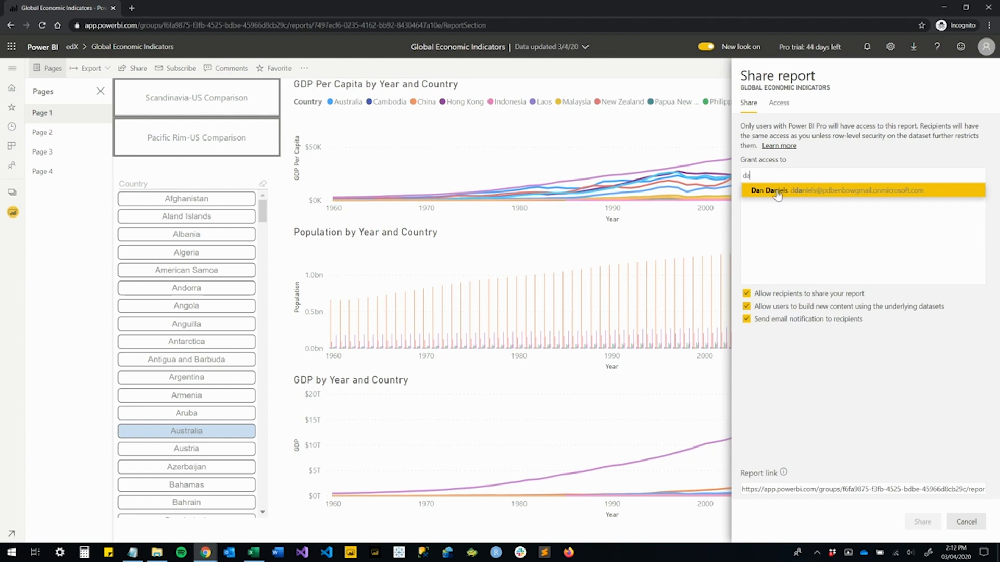
pyautogui.click(776, 192)
pyautogui.click(779, 230)
pyautogui.write('Check this out!')
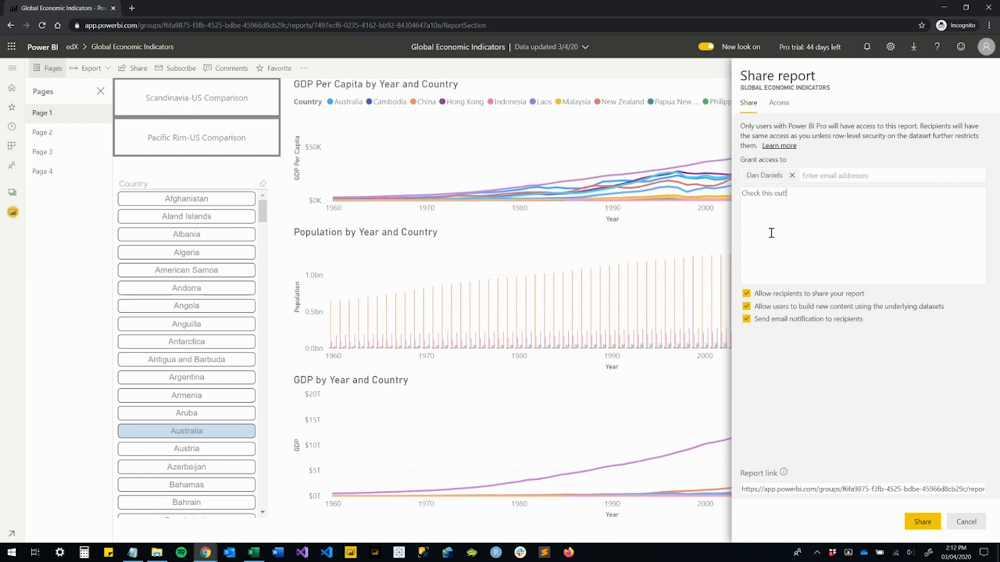
pyautogui.click(922, 522)
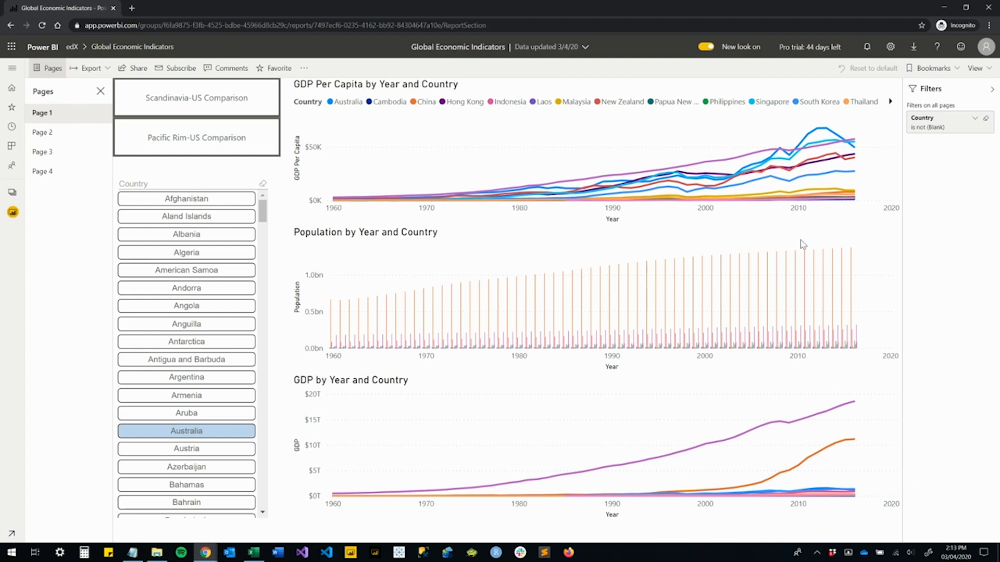
# View the content listed under Shared with me and return to the edX workspace's list of reports
pyautogui.click(14, 71)
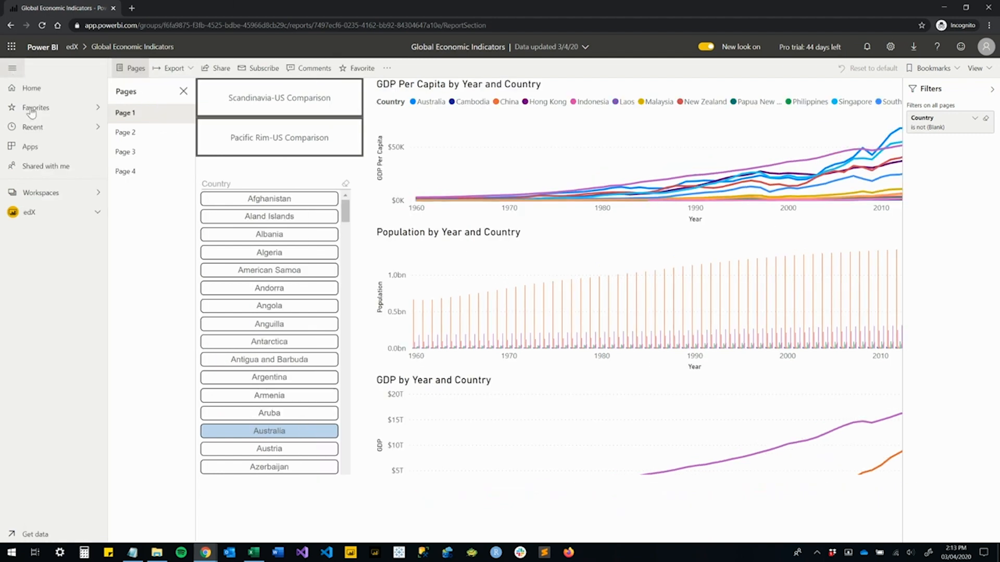
pyautogui.click(52, 167)
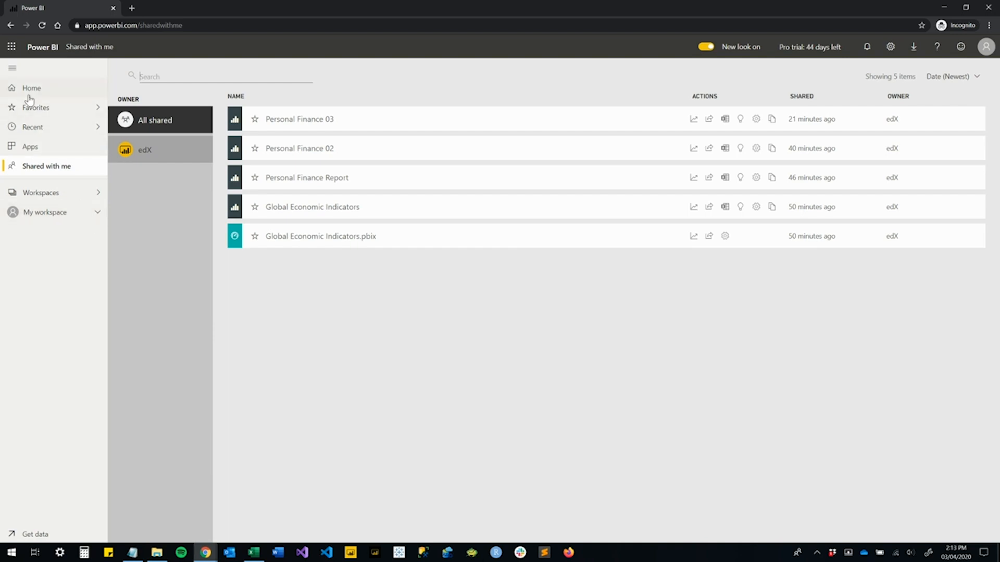
pyautogui.click(52, 193)
pyautogui.click(63, 192)
pyautogui.click(140, 131)
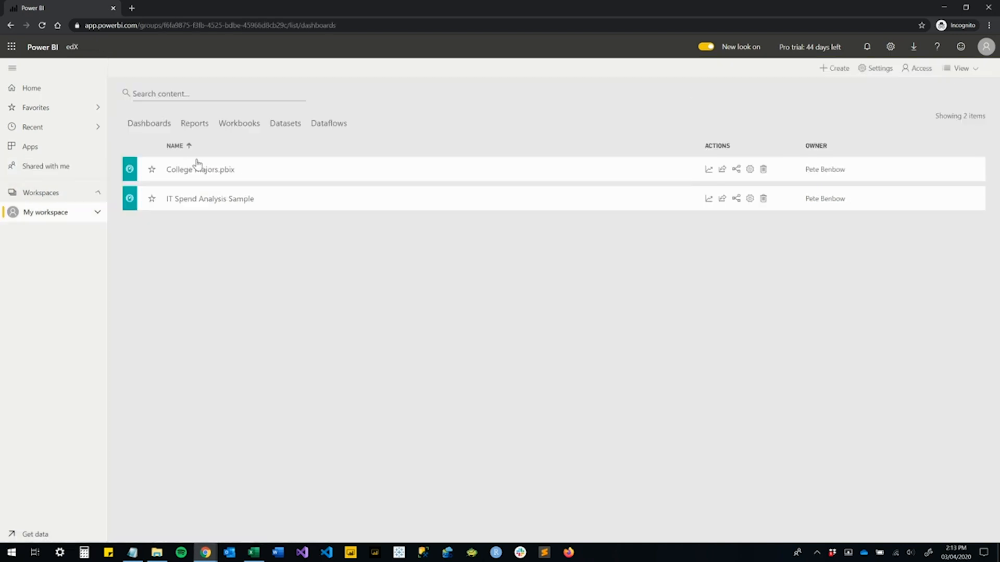
pyautogui.click(194, 129)
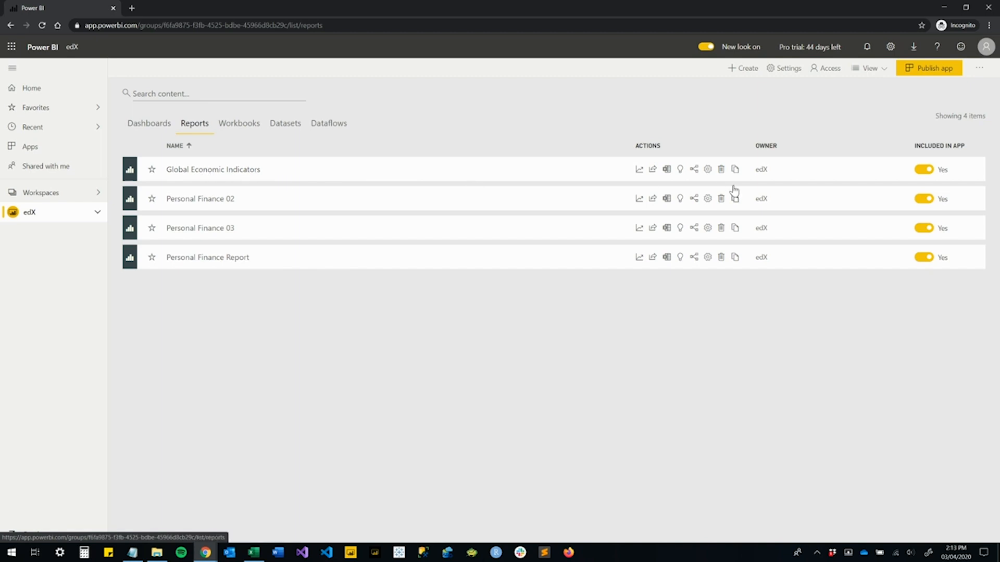
# Remove the read-and-reshare recipient's access to the Global Economic Indicators report, along with its related dashboard and dataset
pyautogui.click(652, 170)
pyautogui.click(777, 107)
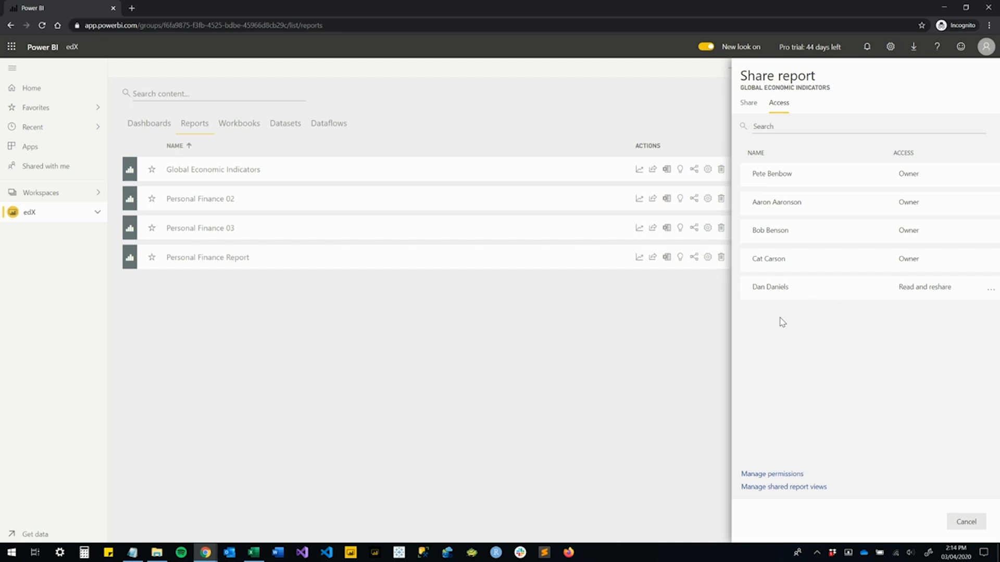
pyautogui.click(992, 294)
pyautogui.click(925, 344)
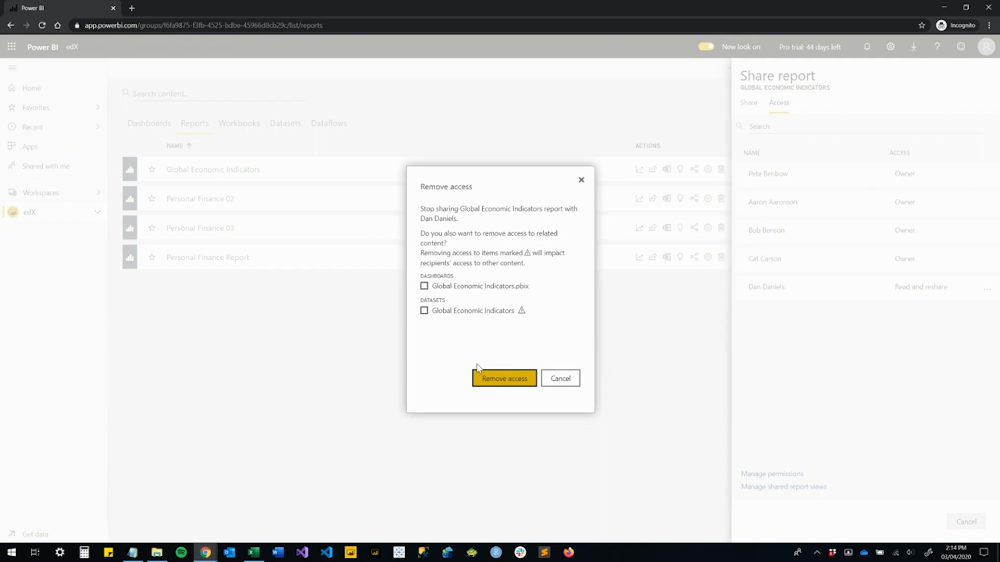
pyautogui.click(424, 287)
pyautogui.click(424, 311)
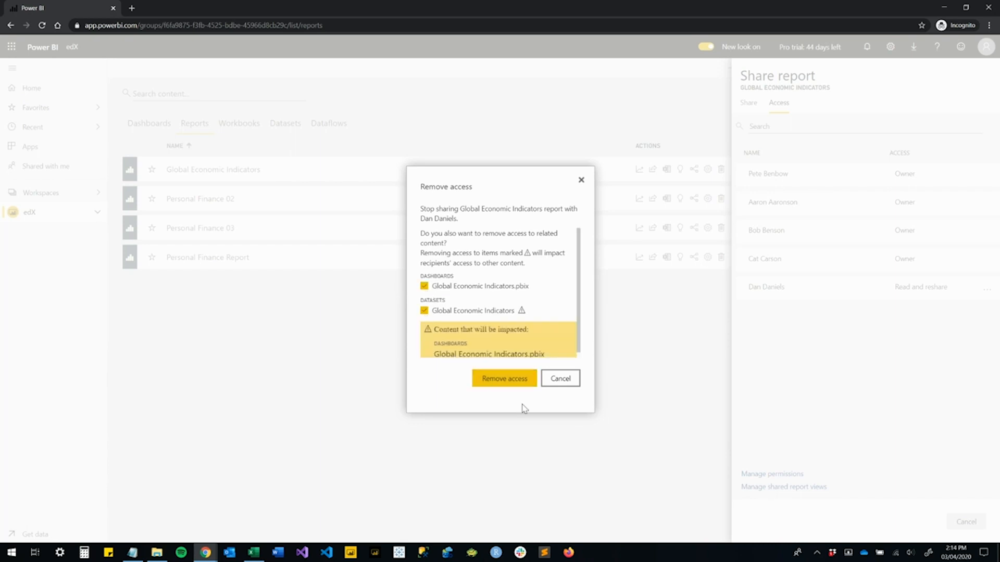
pyautogui.scroll(-1, 500, 339)
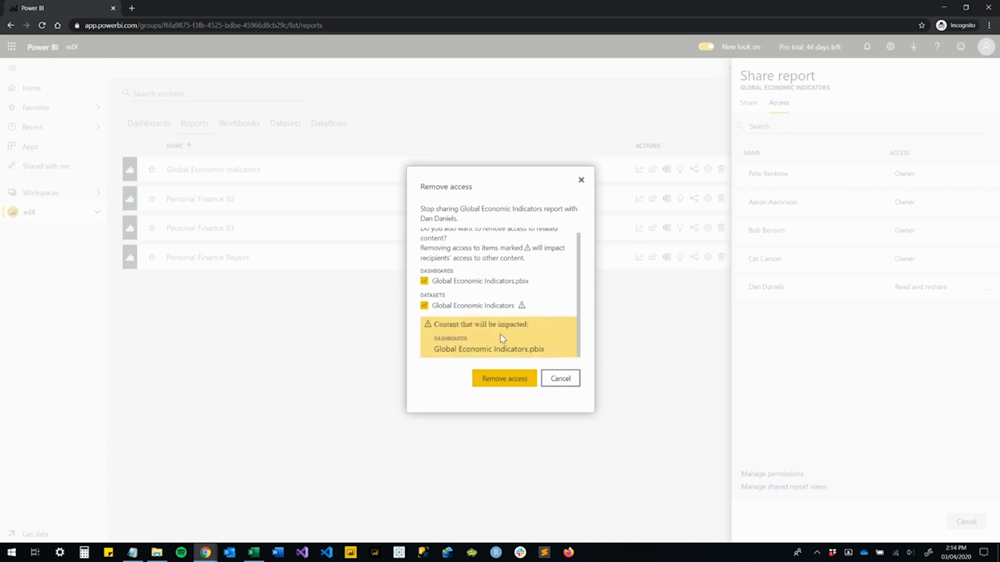
pyautogui.click(507, 378)
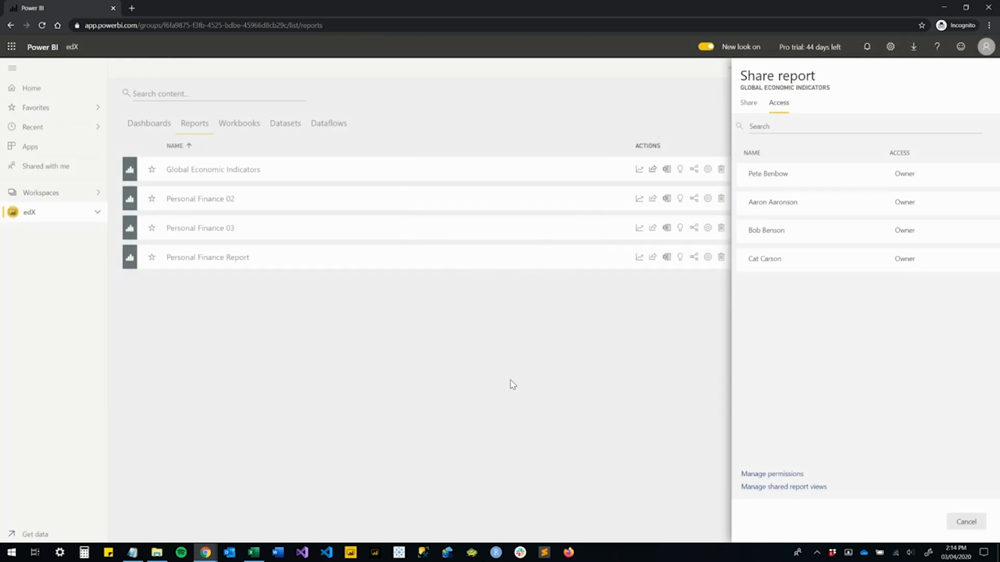